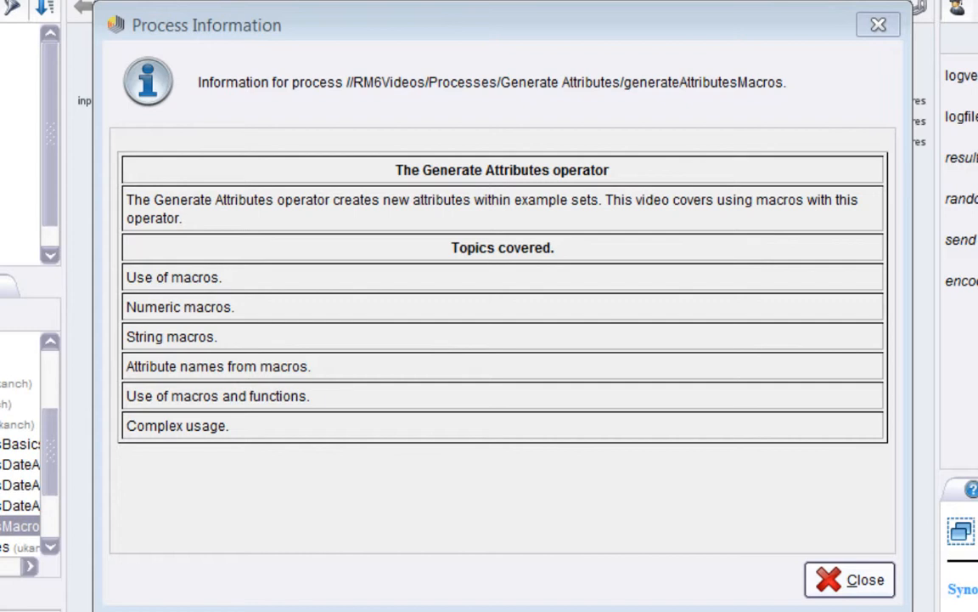
# Close the process information and open the function descriptions list of the Generate Attributes operator.
pyautogui.click(859, 579)
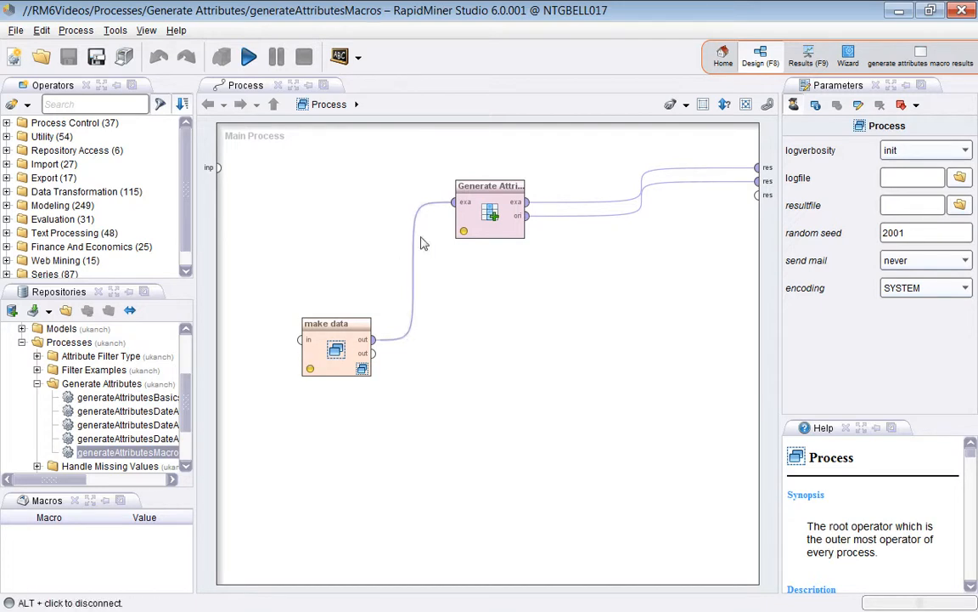
pyautogui.click(487, 210)
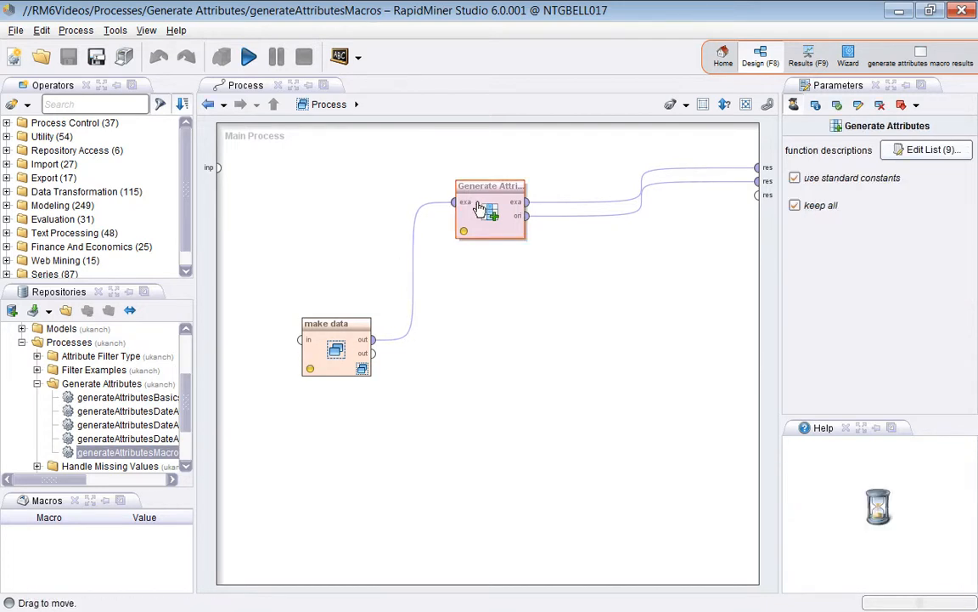
pyautogui.click(899, 151)
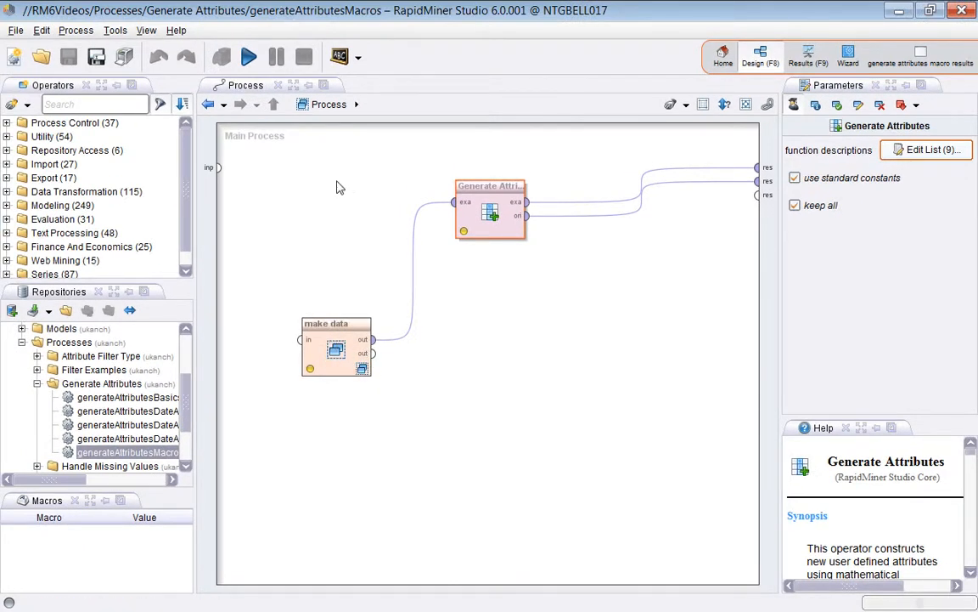
# Run the process, return to the process design and select the Generate Attributes operator.
pyautogui.press('F11')
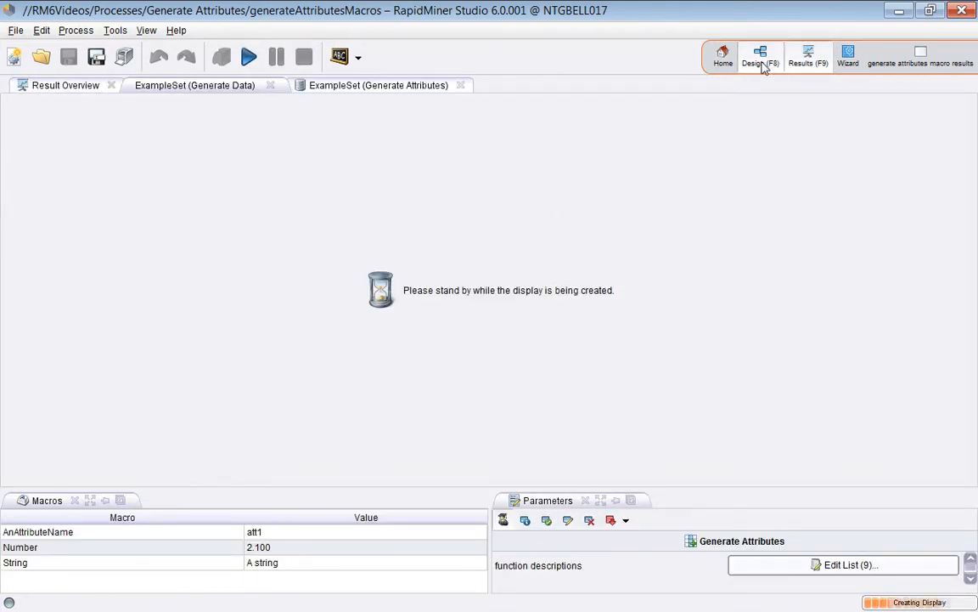
pyautogui.click(761, 62)
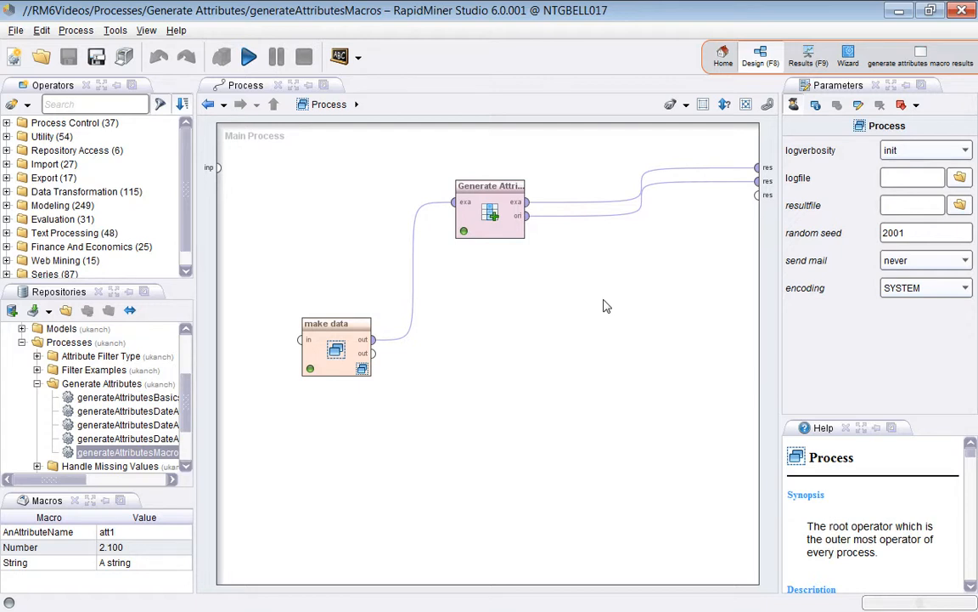
pyautogui.click(490, 217)
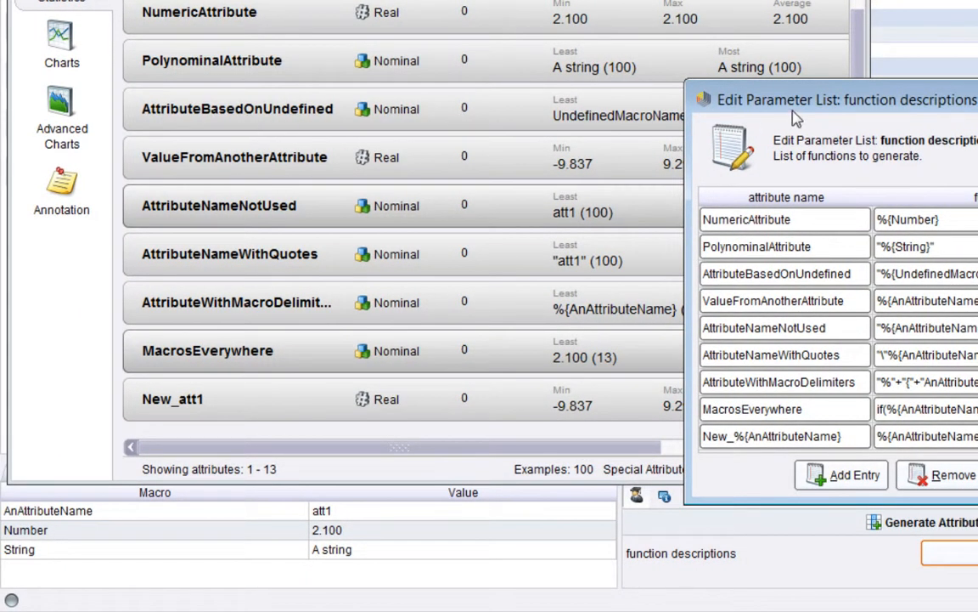
# Compare the function descriptions with the generated attributes' statistics and apply the list without edits.
pyautogui.moveTo(685, 106); pyautogui.dragTo(694, 107)
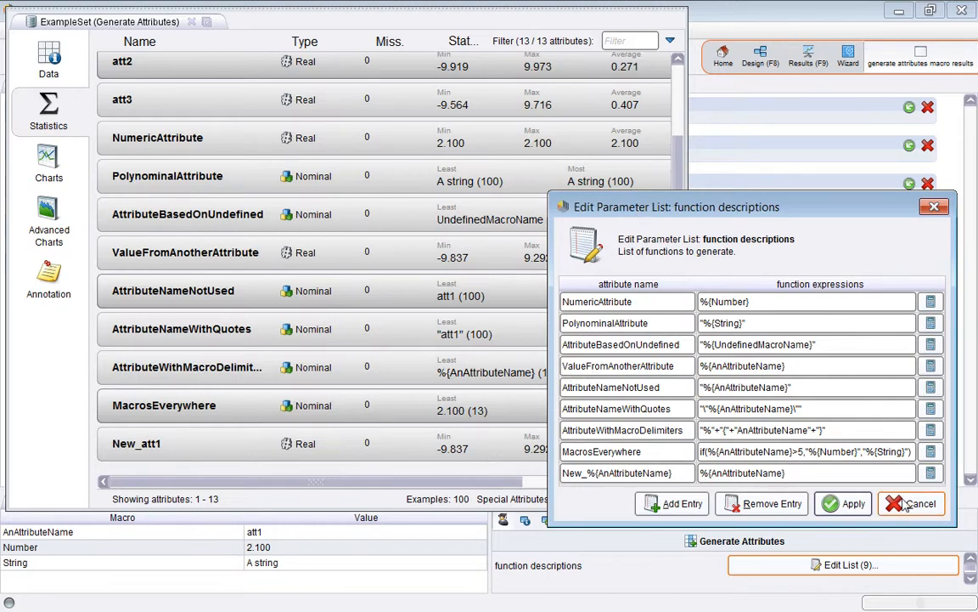
pyautogui.click(852, 504)
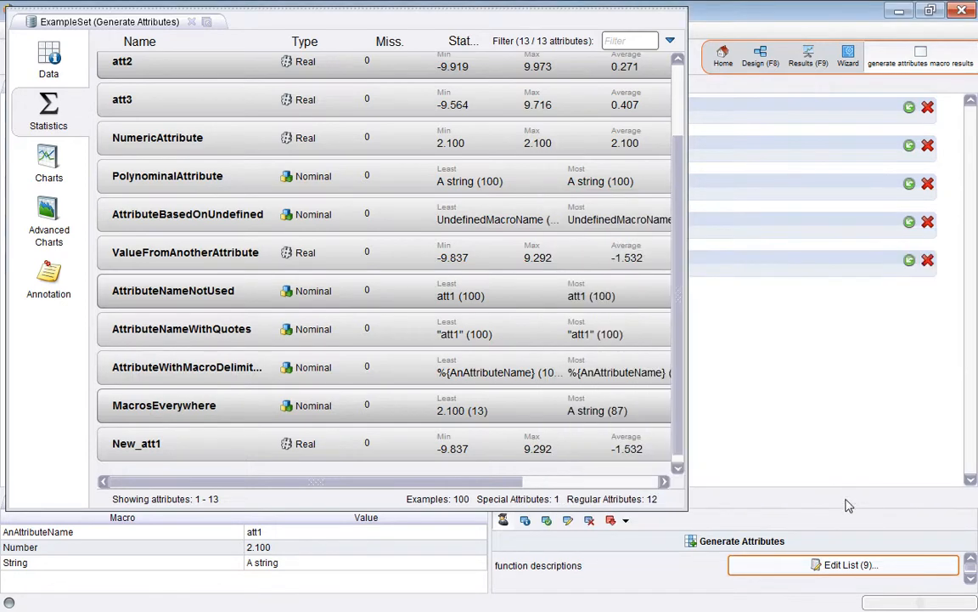
pyautogui.scroll(1, 677, 202)
pyautogui.scroll(1, 677, 202)
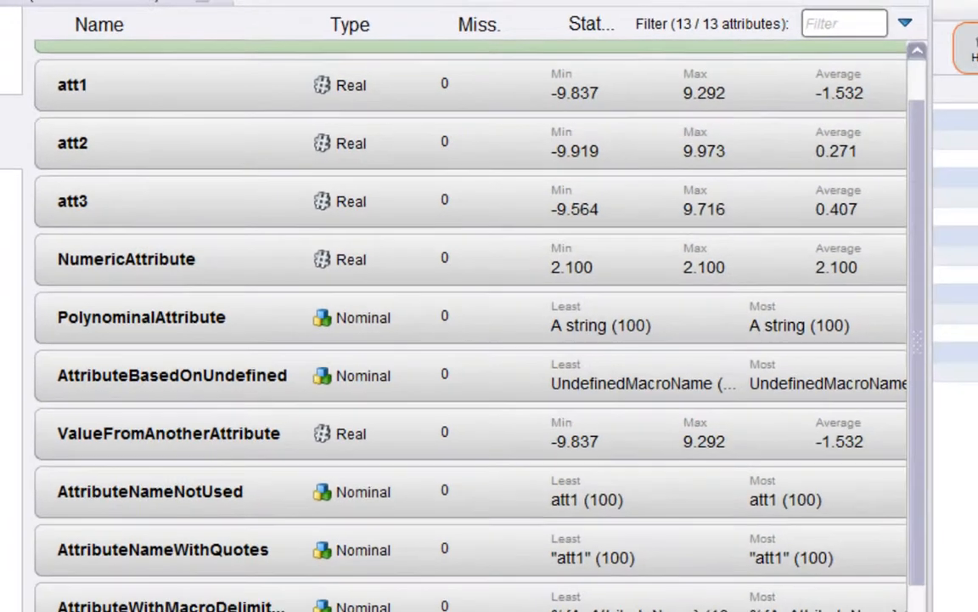
# Examine the AttributeNameWithQuotes expression and its neighbours in the function descriptions list, and apply the list without edits.
pyautogui.click(849, 564)
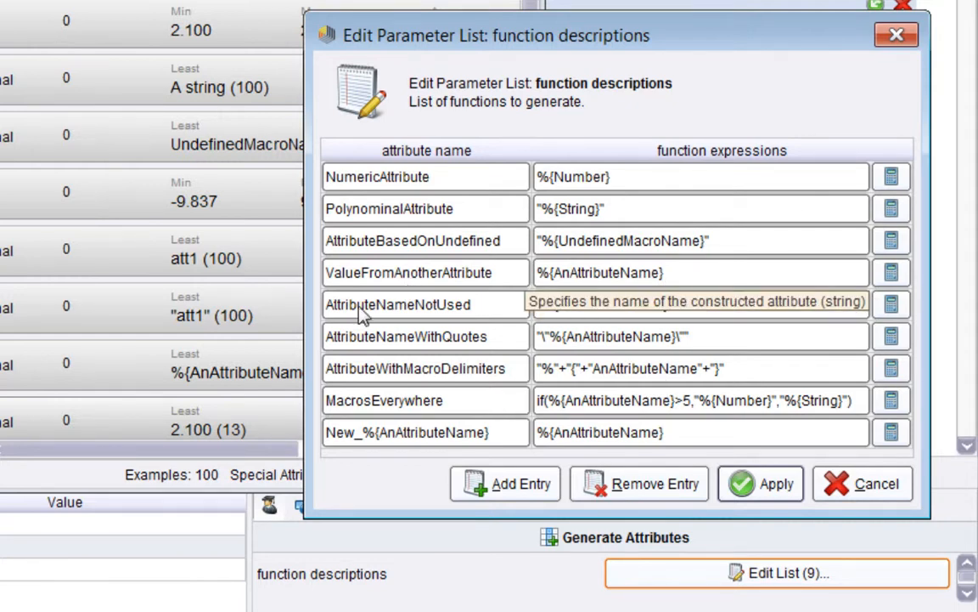
pyautogui.click(627, 335)
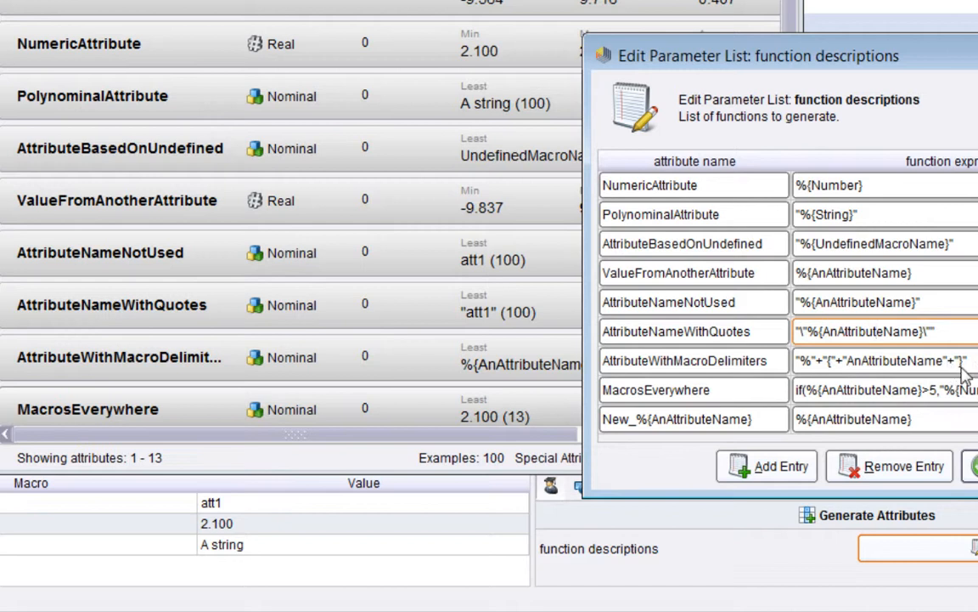
pyautogui.press('Right')
pyautogui.press('Right')
pyautogui.press('Right')
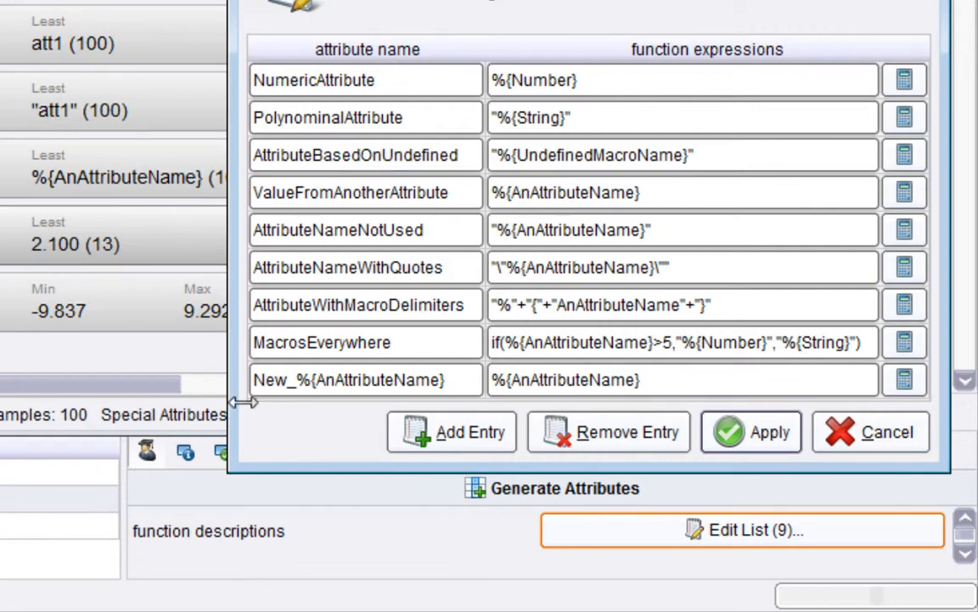
pyautogui.click(732, 441)
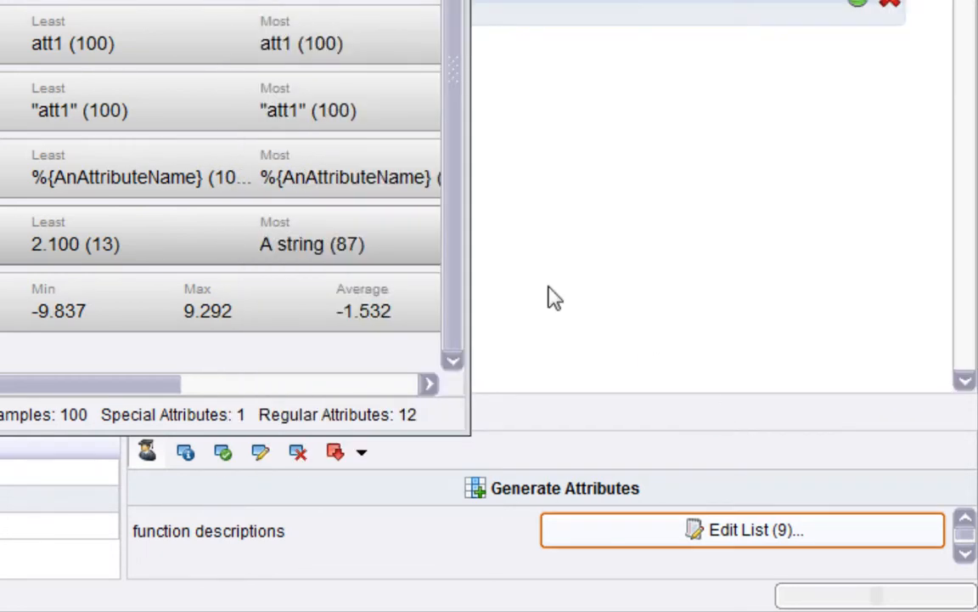
# Show the example set's data rows, place the MacrosEverywhere column directly after att1, and widen the att1 column.
pyautogui.click(47, 64)
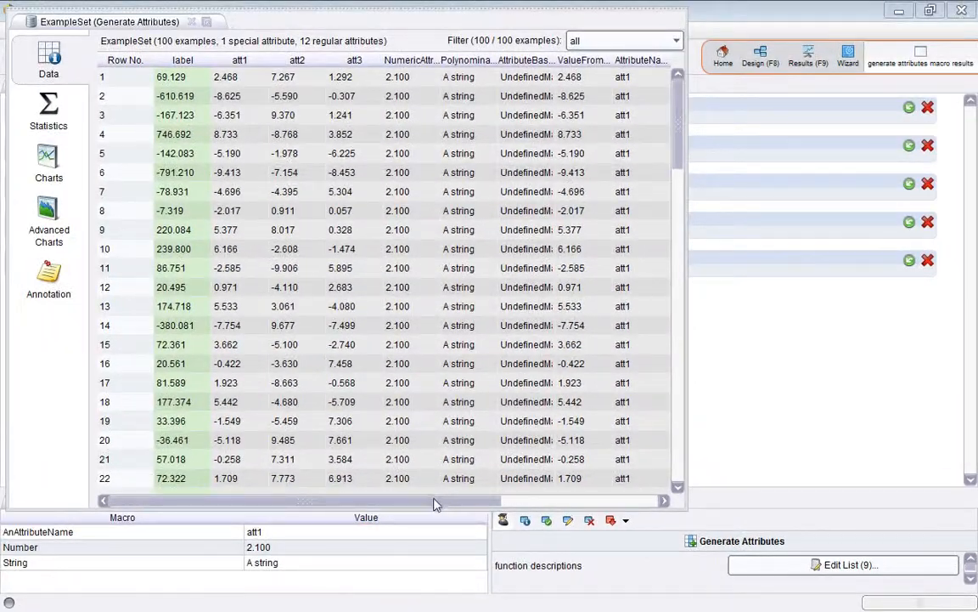
pyautogui.moveTo(434, 504); pyautogui.dragTo(597, 504)
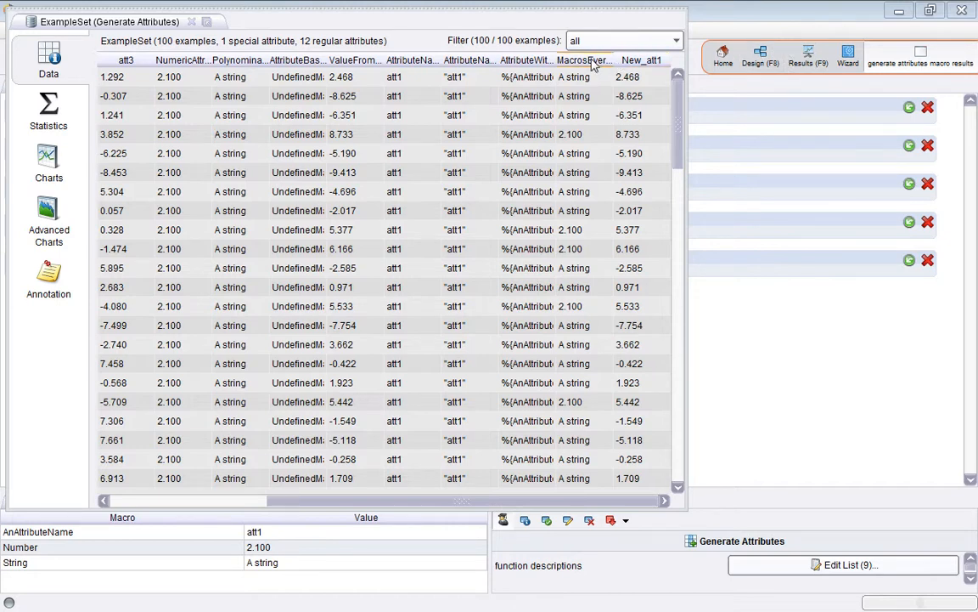
pyautogui.moveTo(594, 66); pyautogui.dragTo(119, 66)
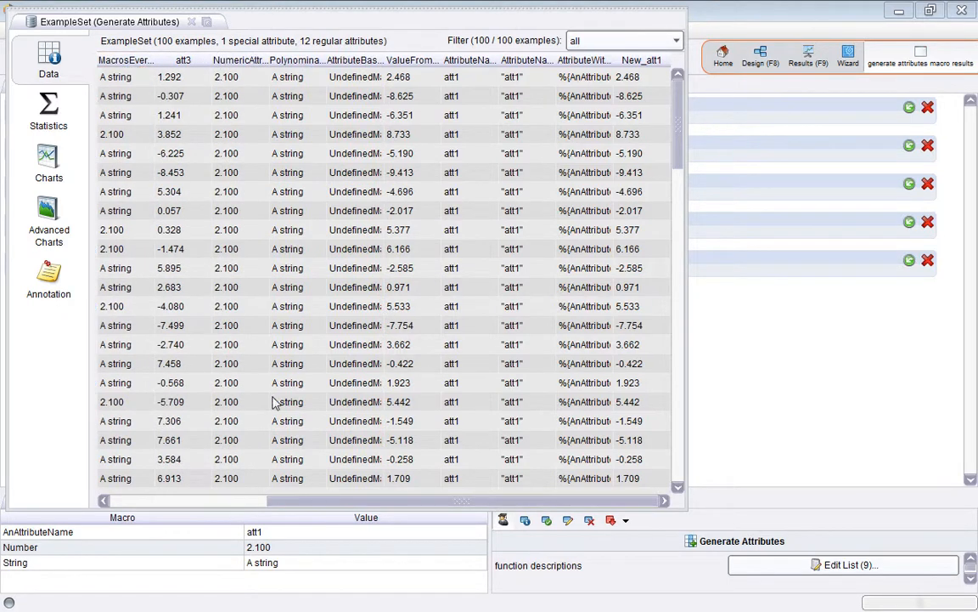
pyautogui.moveTo(302, 505); pyautogui.dragTo(207, 500)
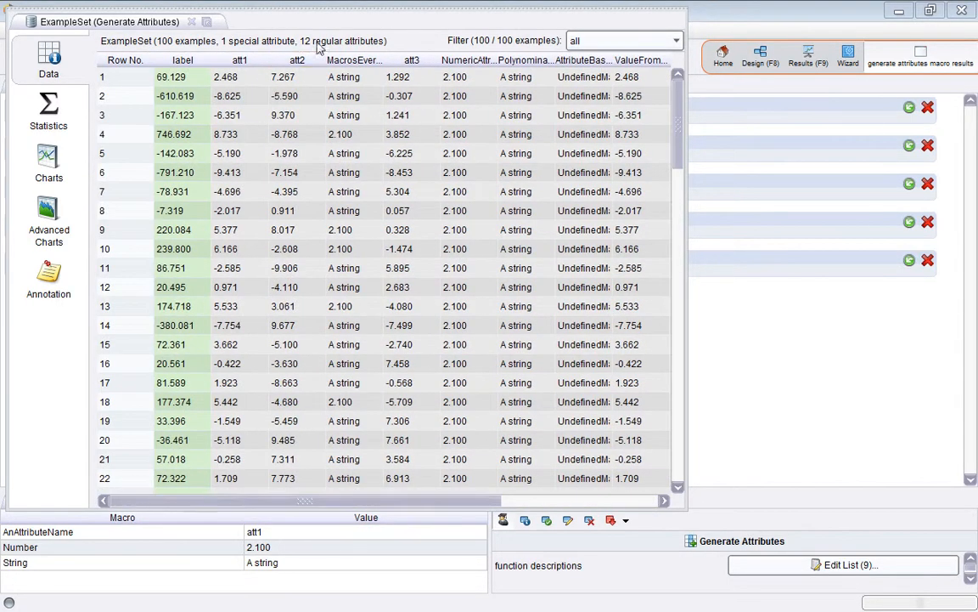
pyautogui.moveTo(299, 59); pyautogui.dragTo(367, 59)
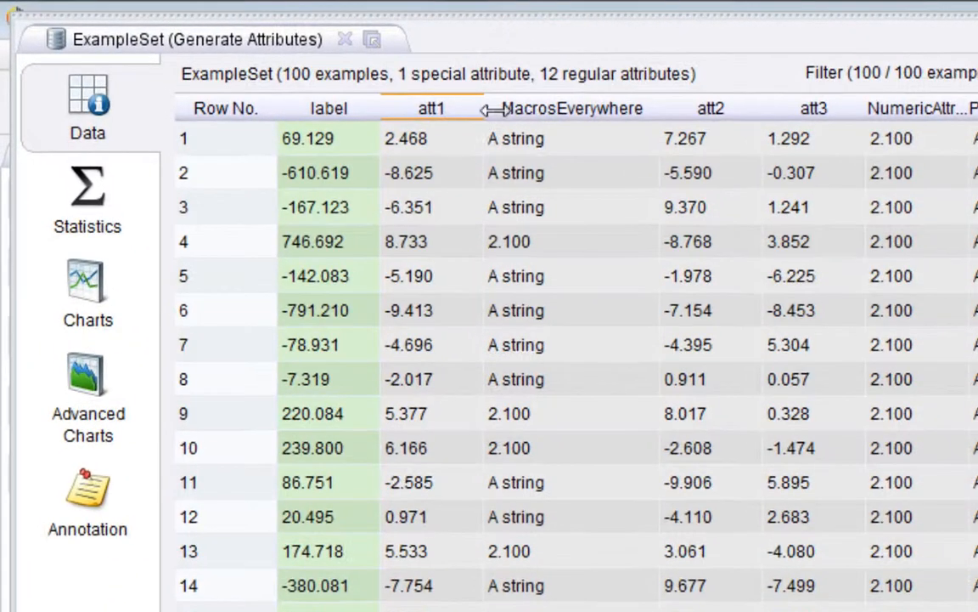
pyautogui.moveTo(495, 109); pyautogui.dragTo(526, 109)
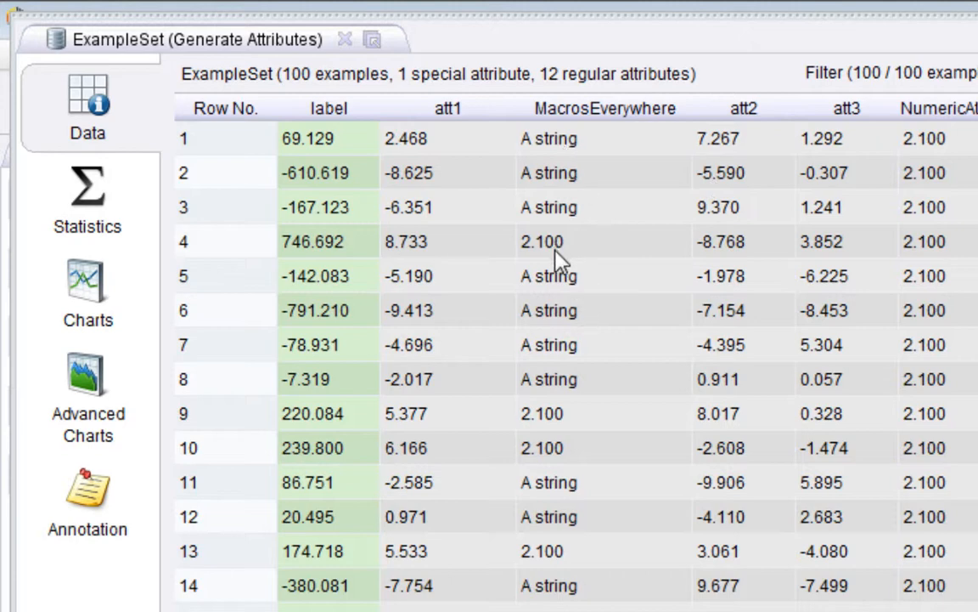
# Compare the expressions of New_%{AnAttributeName} and ValueFromAnotherAttribute against the attribute statistics, and apply the function list without edits.
pyautogui.click(65, 189)
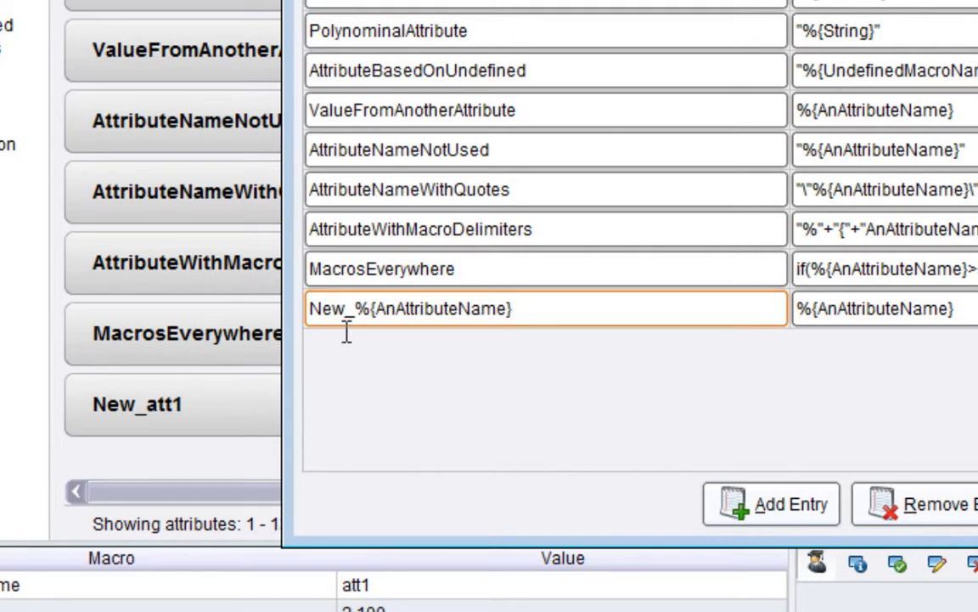
pyautogui.moveTo(968, 316); pyautogui.dragTo(809, 324)
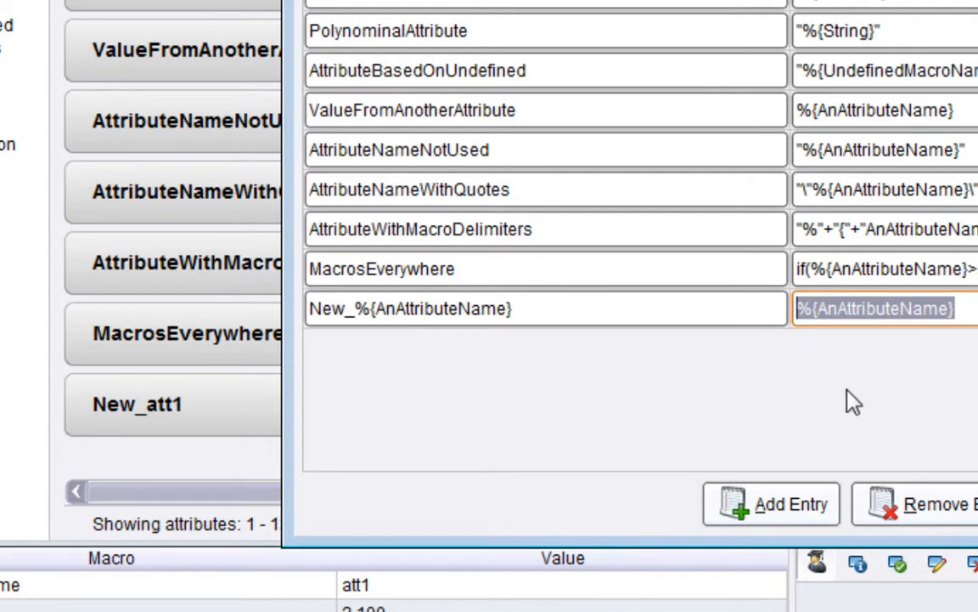
pyautogui.moveTo(839, 111); pyautogui.dragTo(878, 111)
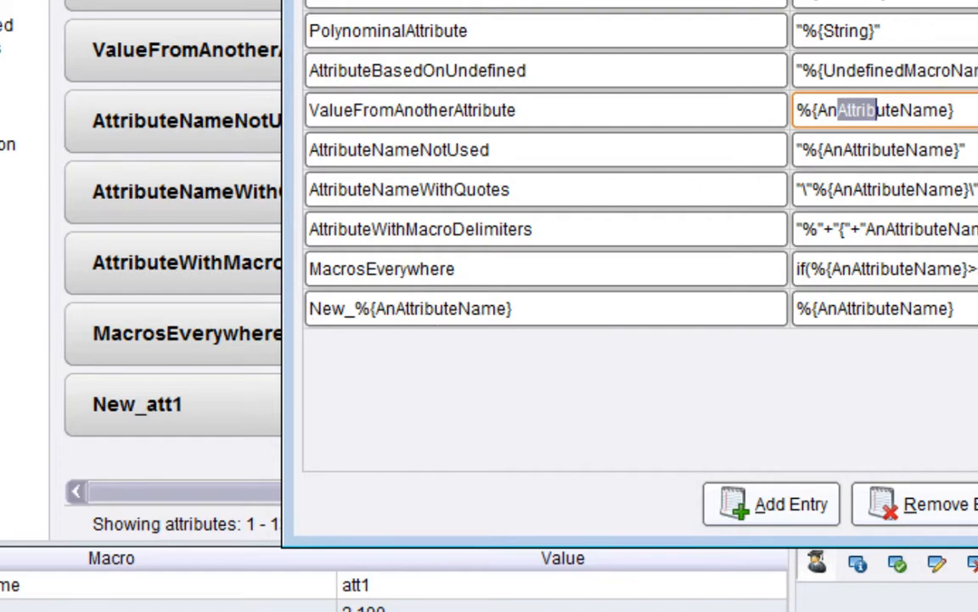
pyautogui.click(955, 308)
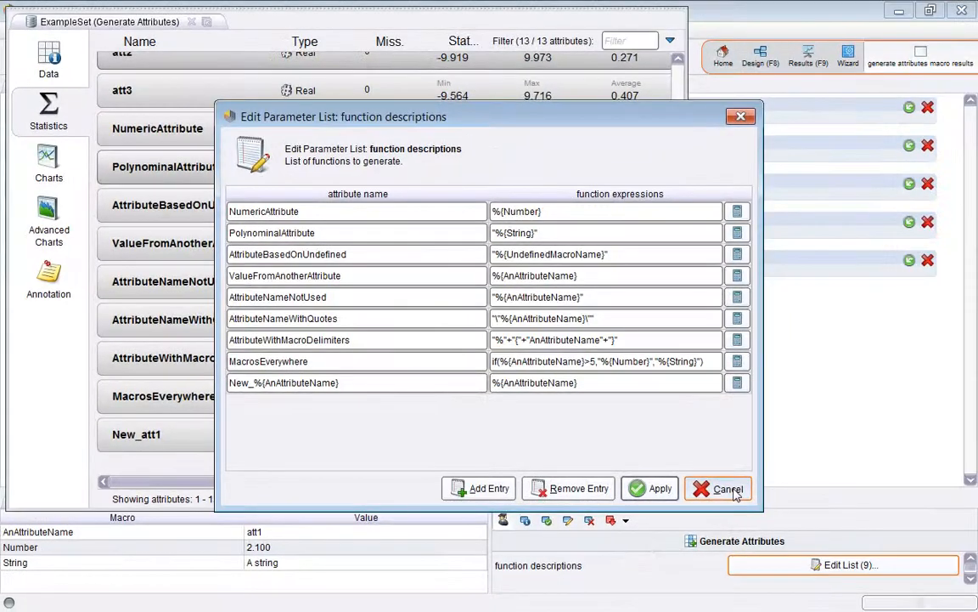
pyautogui.click(653, 489)
# In the data table, move the New_att1 column directly after att1, widen it, and compare the first-row values of both columns.
pyautogui.click(53, 59)
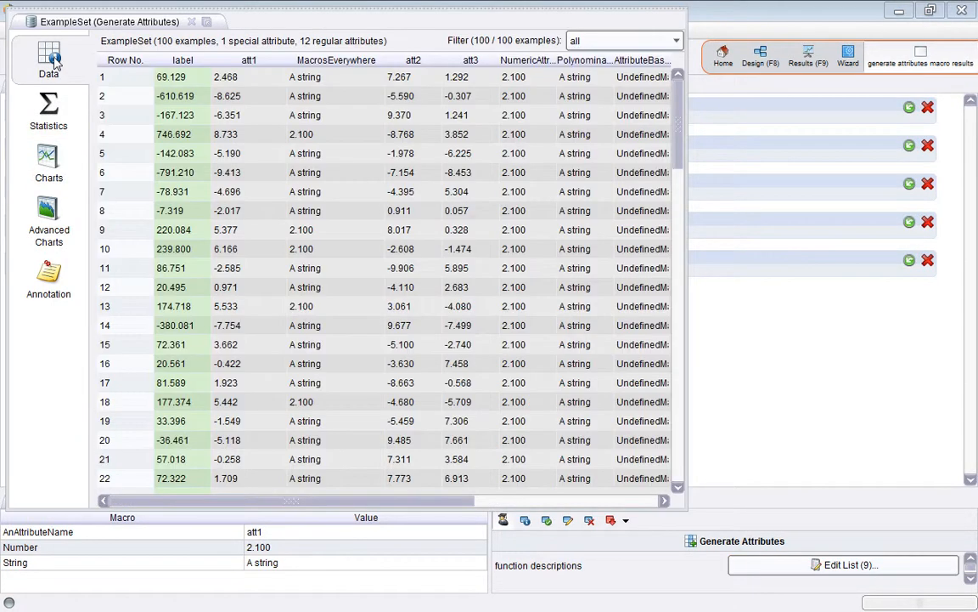
pyautogui.moveTo(393, 506); pyautogui.dragTo(580, 506)
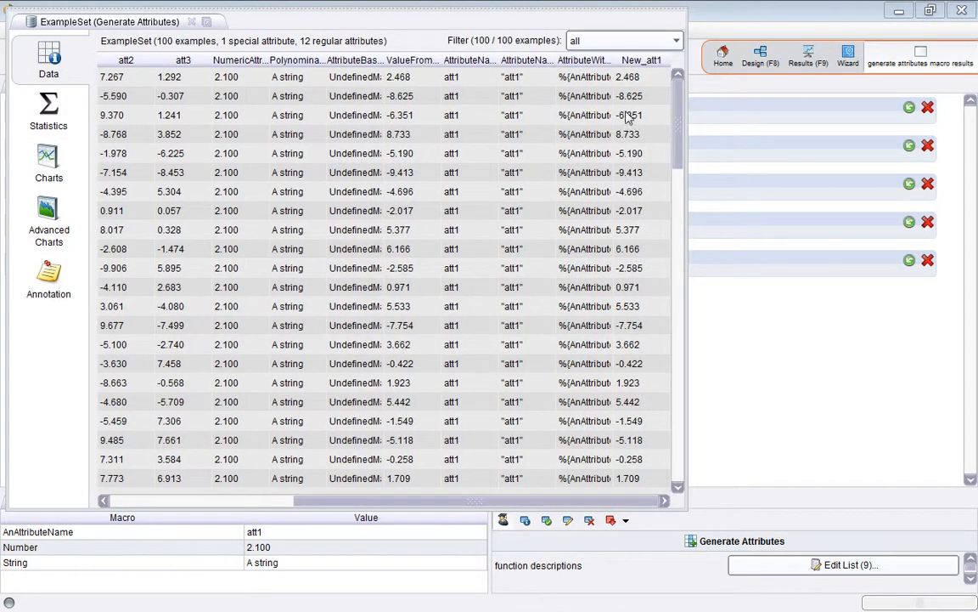
pyautogui.moveTo(650, 61); pyautogui.dragTo(183, 64)
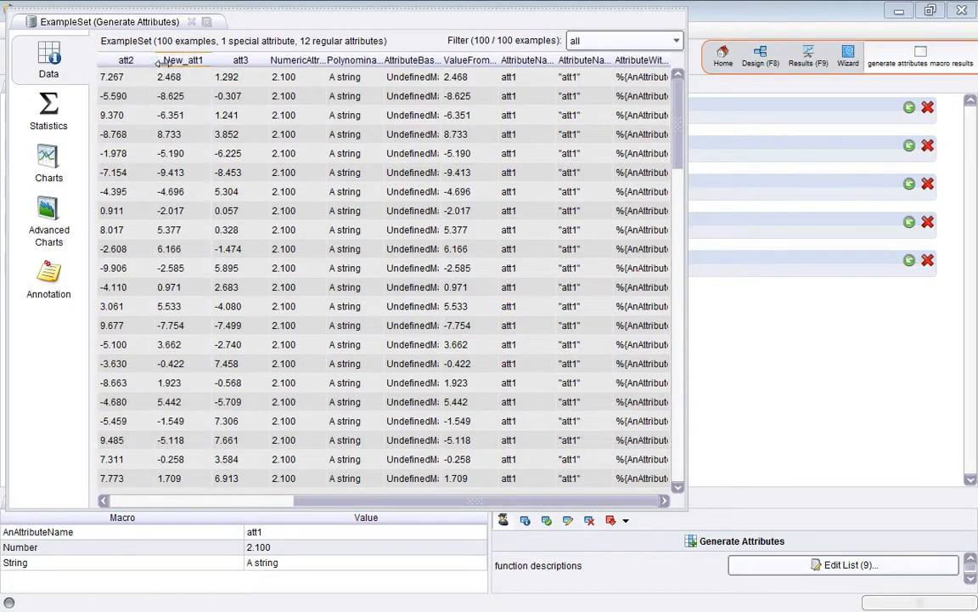
pyautogui.moveTo(407, 505); pyautogui.dragTo(221, 505)
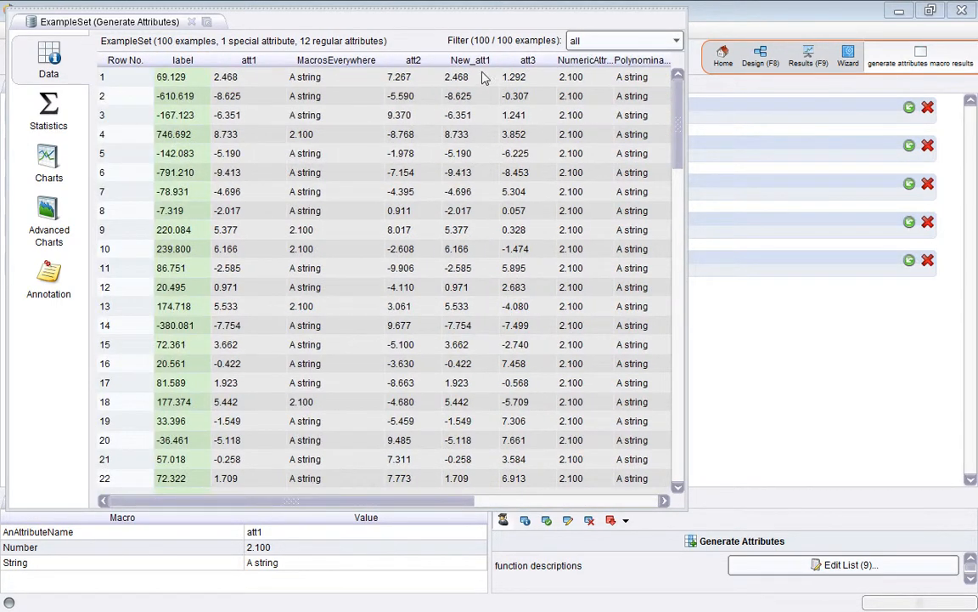
pyautogui.moveTo(435, 66); pyautogui.dragTo(352, 68)
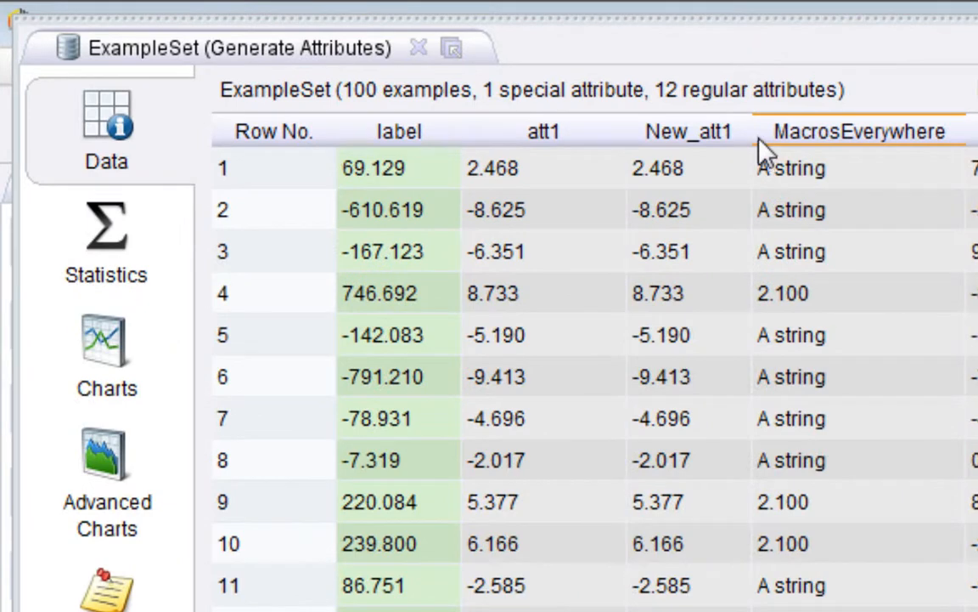
pyautogui.moveTo(753, 135); pyautogui.dragTo(801, 135)
pyautogui.click(582, 170)
pyautogui.click(631, 170)
pyautogui.click(595, 180)
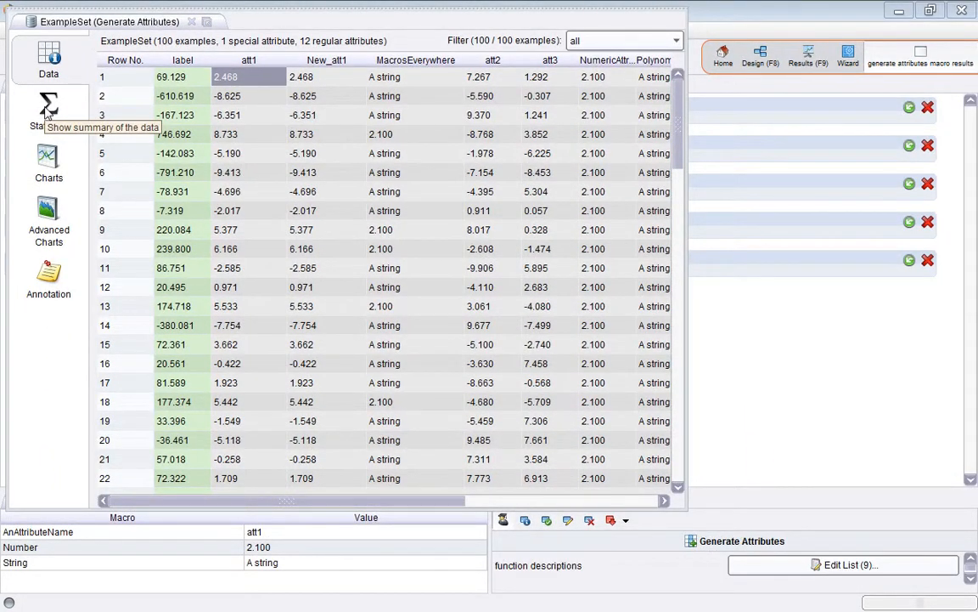
# Return to the example set's statistics and reopen the function descriptions list of Generate Attributes.
pyautogui.click(56, 117)
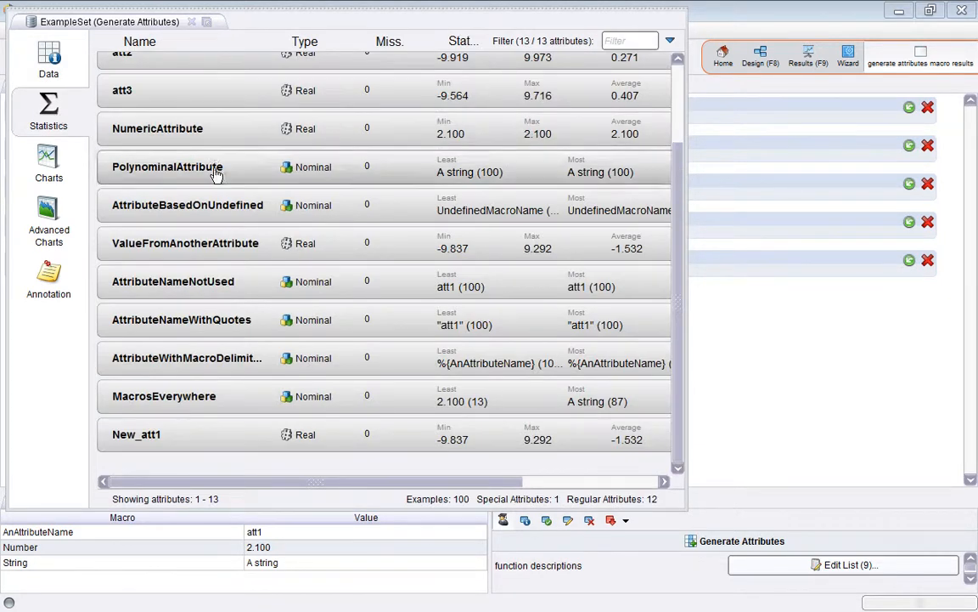
pyautogui.click(814, 569)
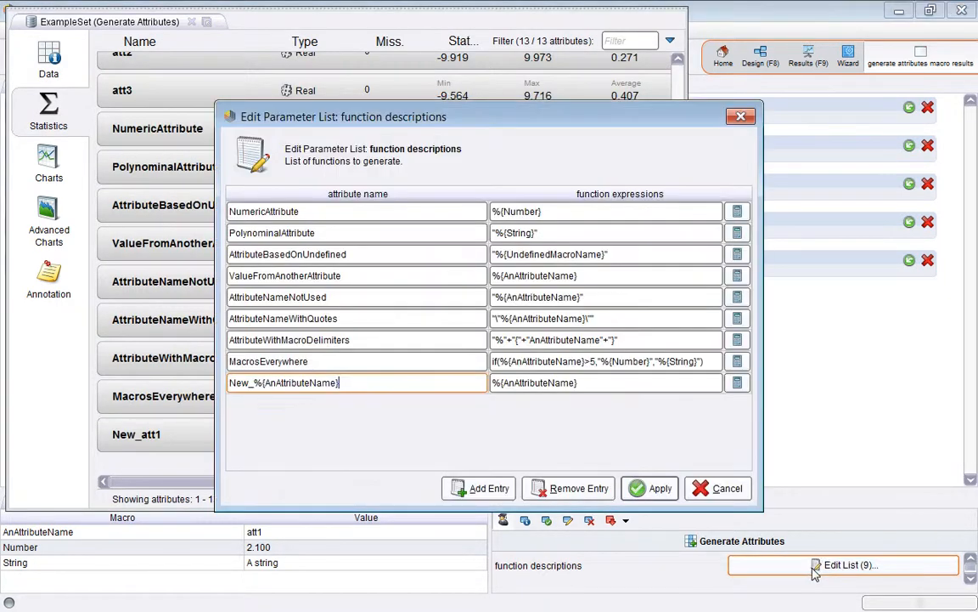